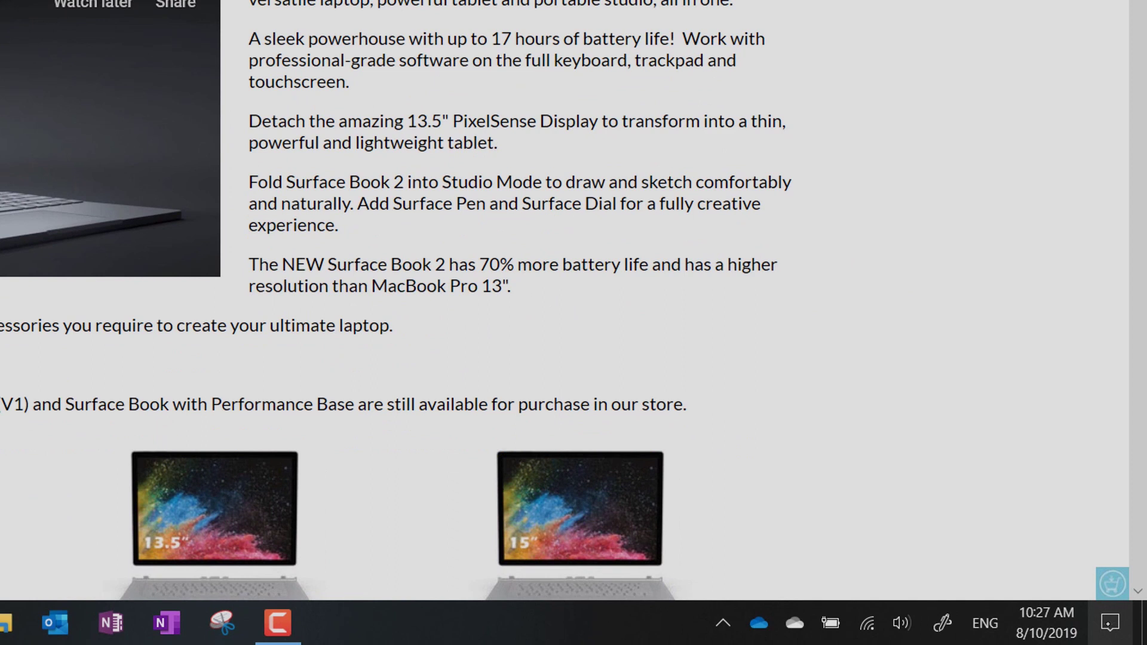
# Step: Snip the full Surface Book 2 page from Action Center and underline its first paragraph's last line in red
pyautogui.click(1124, 631)
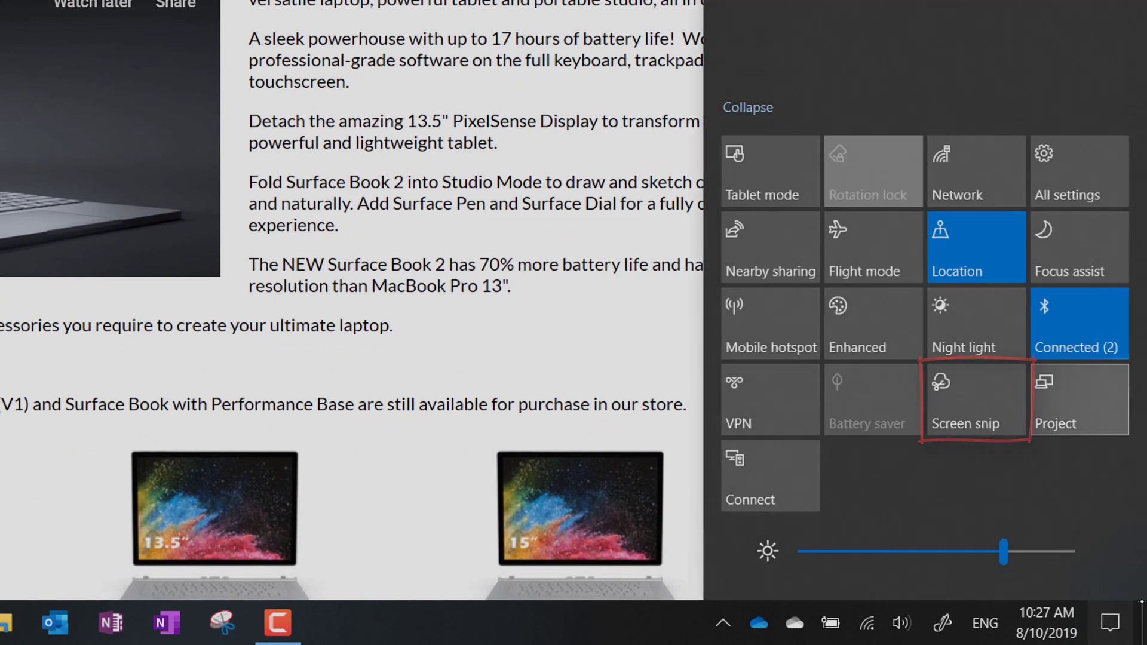
pyautogui.click(976, 399)
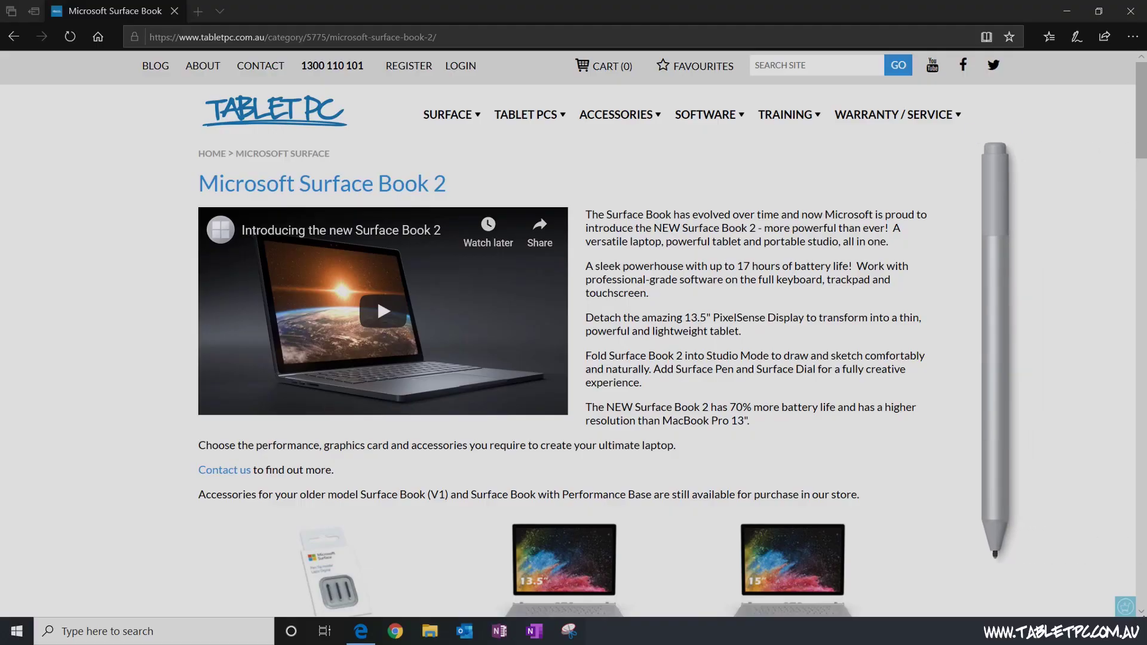
pyautogui.press('super+F19')
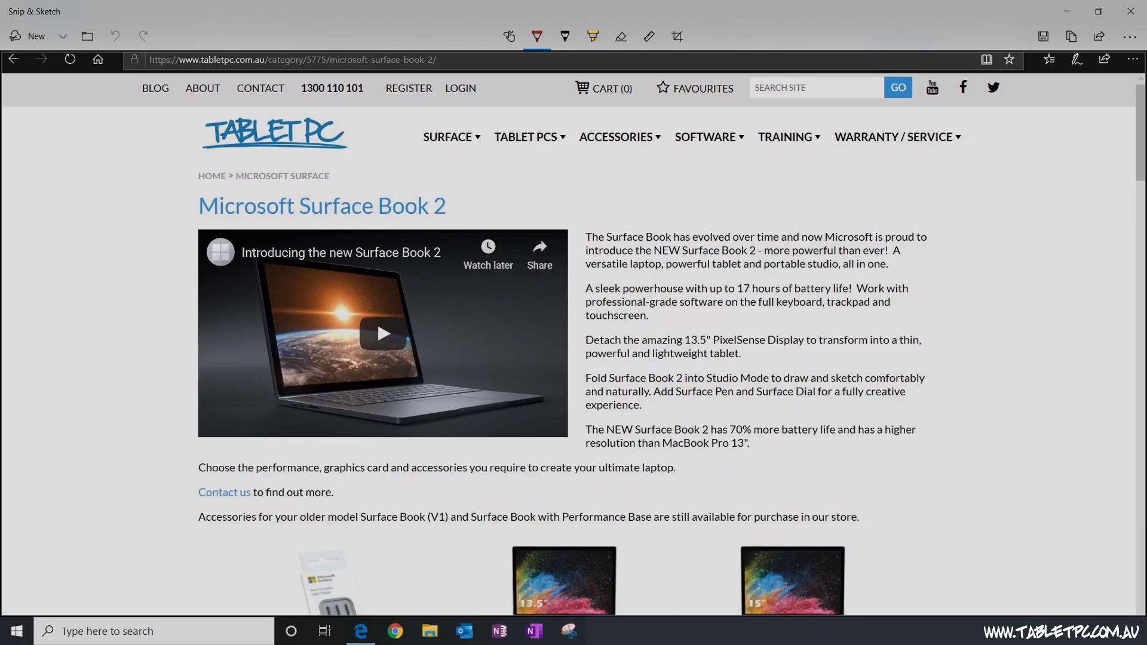
pyautogui.moveTo(594, 277); pyautogui.dragTo(929, 276)
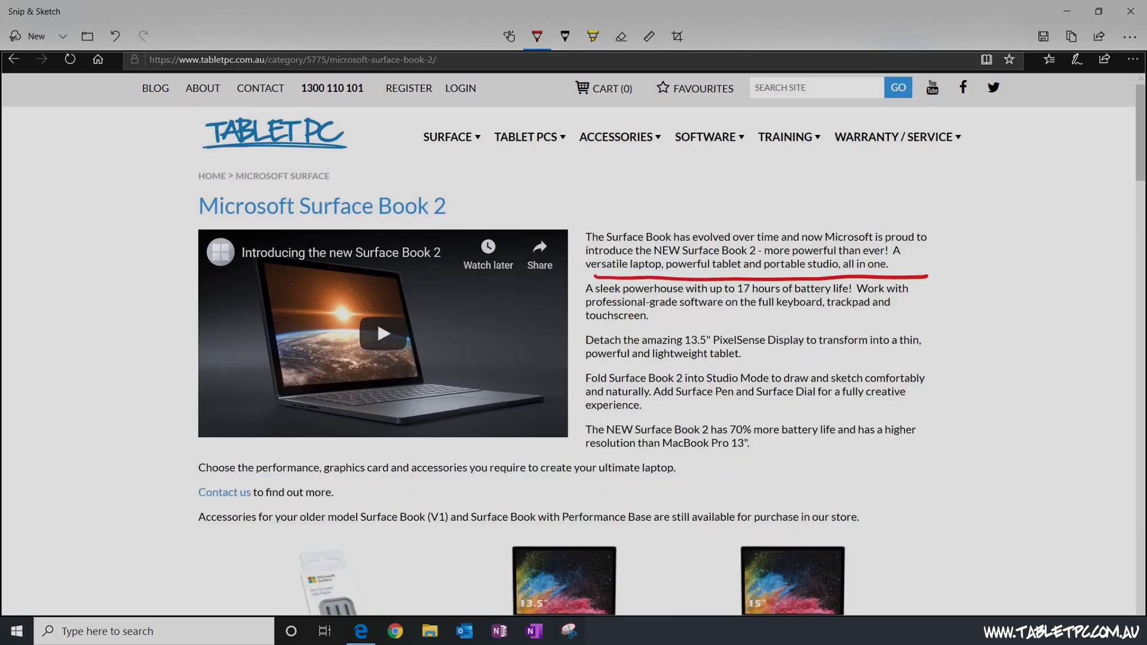
# Step: In Snip & Sketch settings, circle the Print Screen shortcut option in red and follow its link to Windows Settings
pyautogui.click(1129, 36)
pyautogui.click(1039, 116)
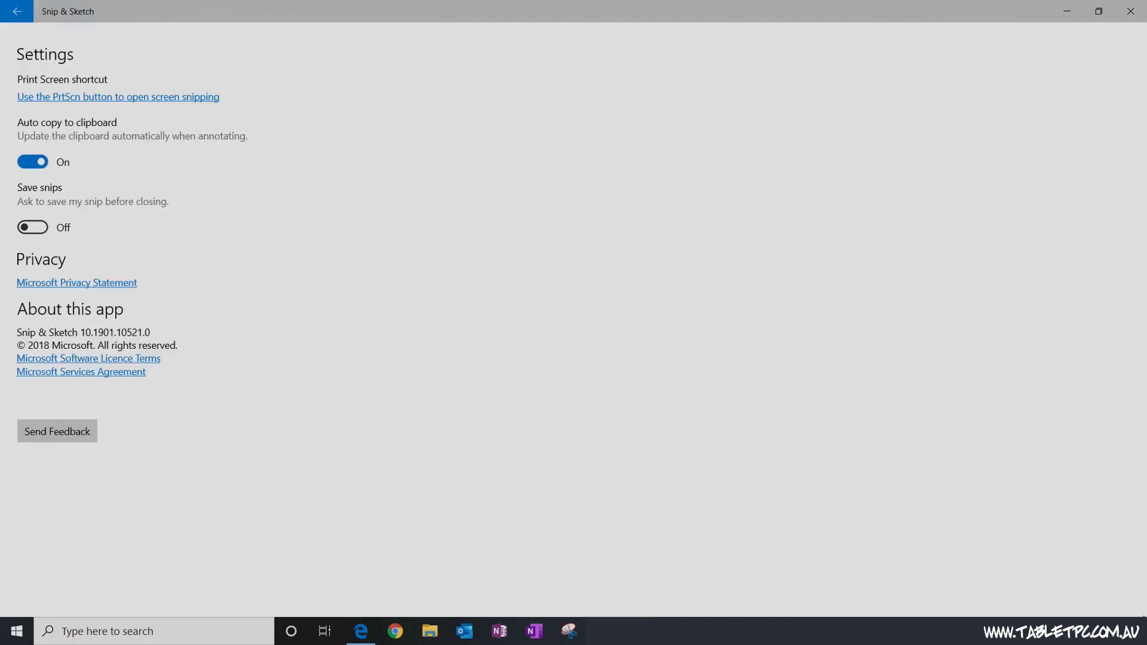
pyautogui.moveTo(112, 111); pyautogui.dragTo(18, 80)
pyautogui.click(119, 97)
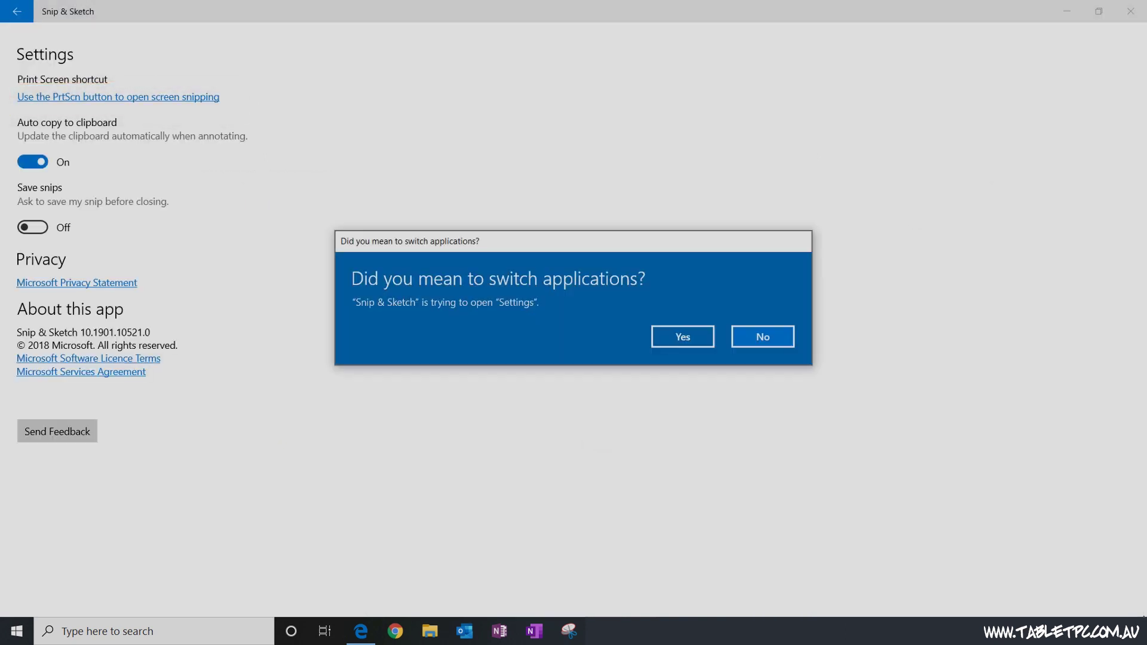
pyautogui.click(695, 337)
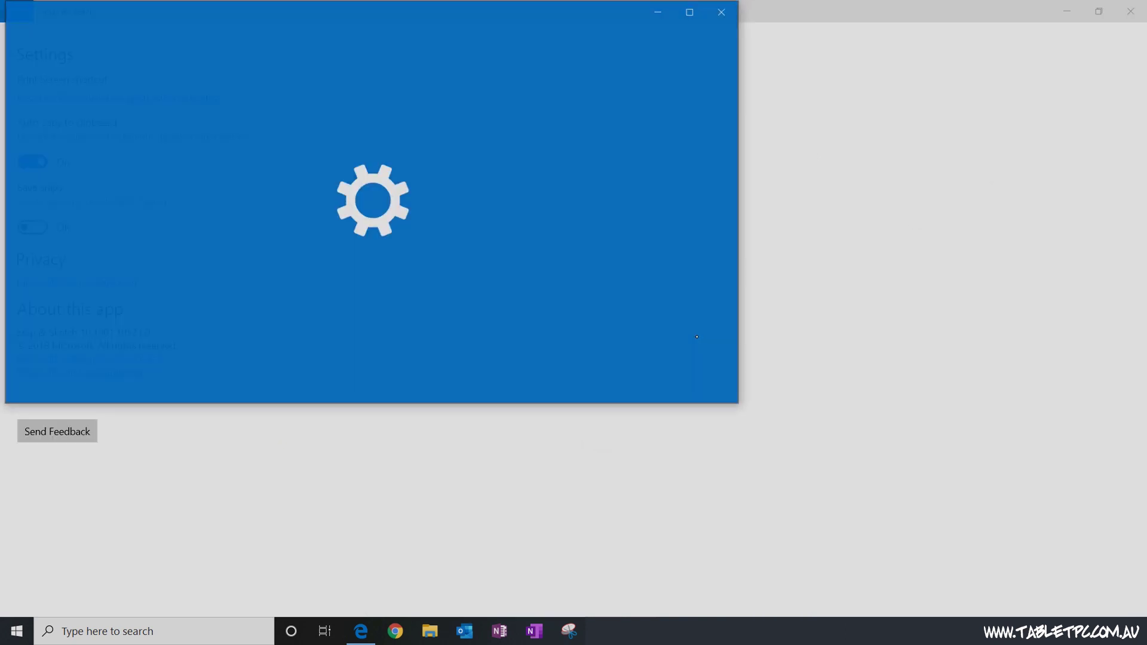
# Step: Box the Print Screen shortcut toggle in red, then close Settings
pyautogui.scroll(-15, 697, 337)
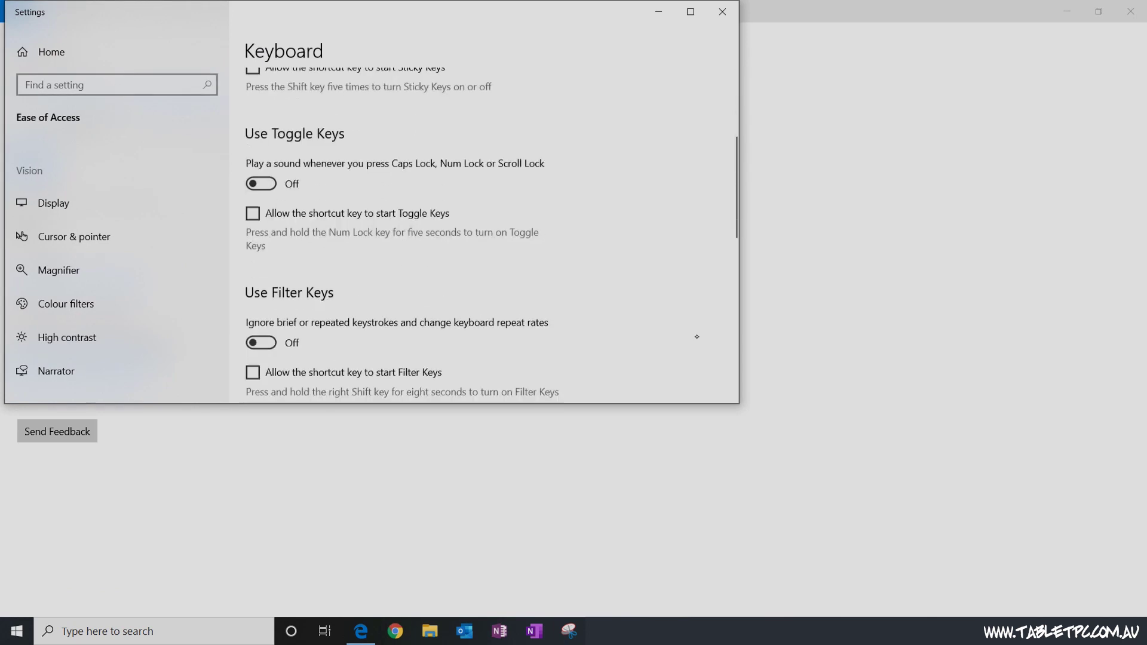
pyautogui.scroll(3, 697, 337)
pyautogui.moveTo(234, 177)
pyautogui.mouseDown()
pyautogui.moveTo(242, 218)
pyautogui.moveTo(236, 175)
pyautogui.mouseUp()
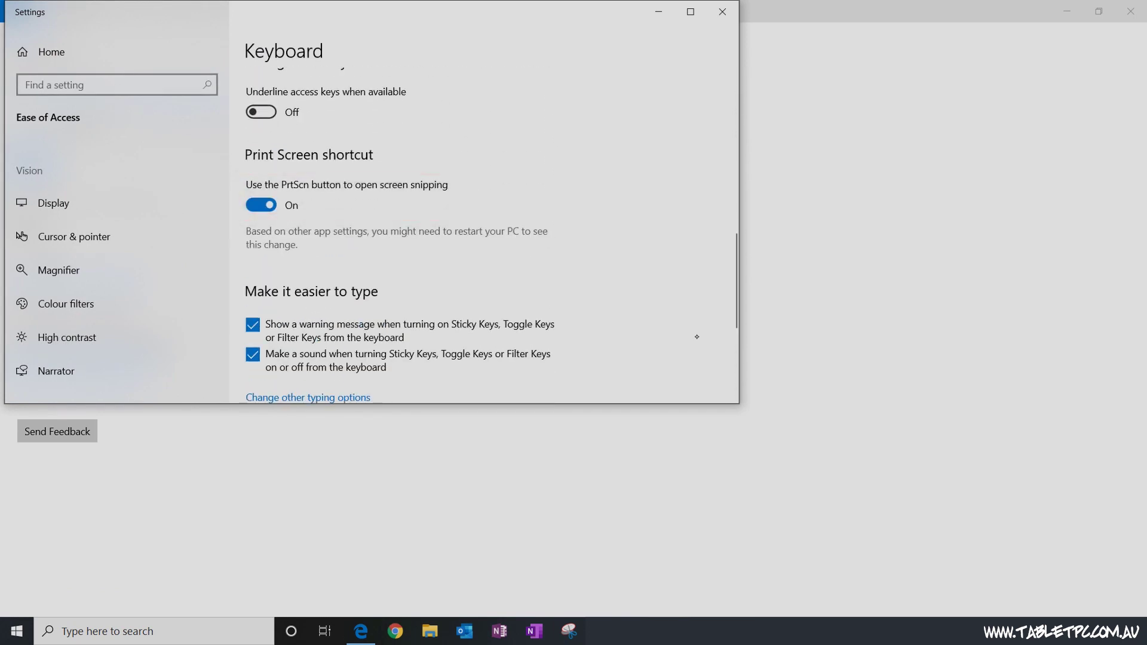
pyautogui.click(722, 11)
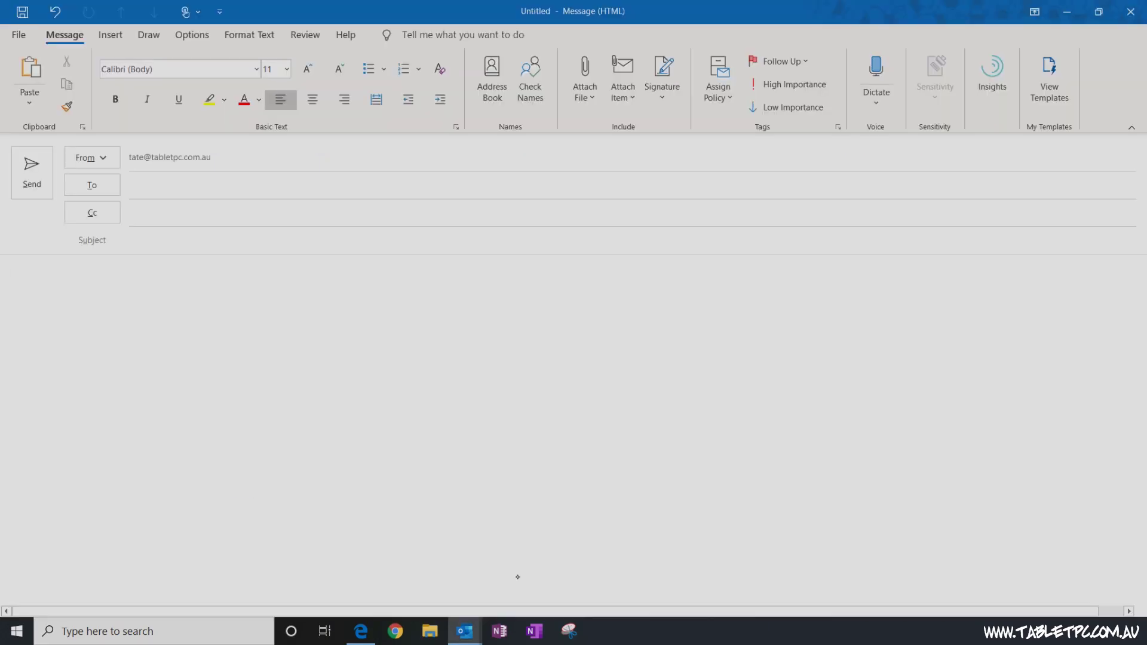
# Step: Paste the snip into a new email, close the circled accessories snip, and bring the Surface Book 2 snip forward
pyautogui.hotkey('ctrl', 'v')
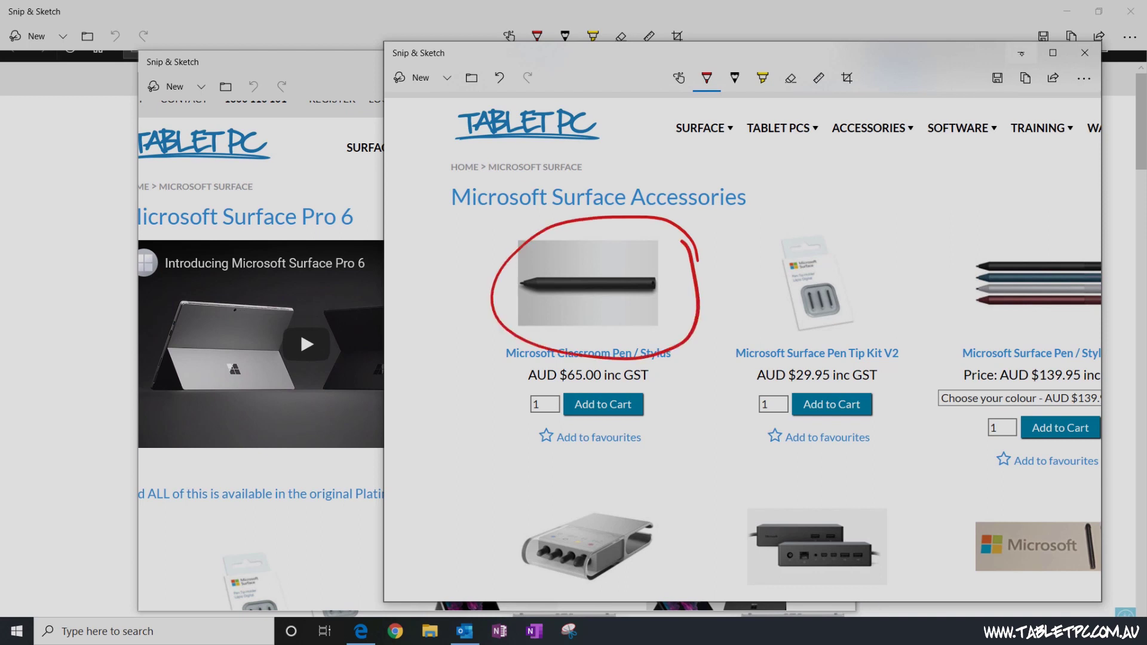
pyautogui.click(1021, 52)
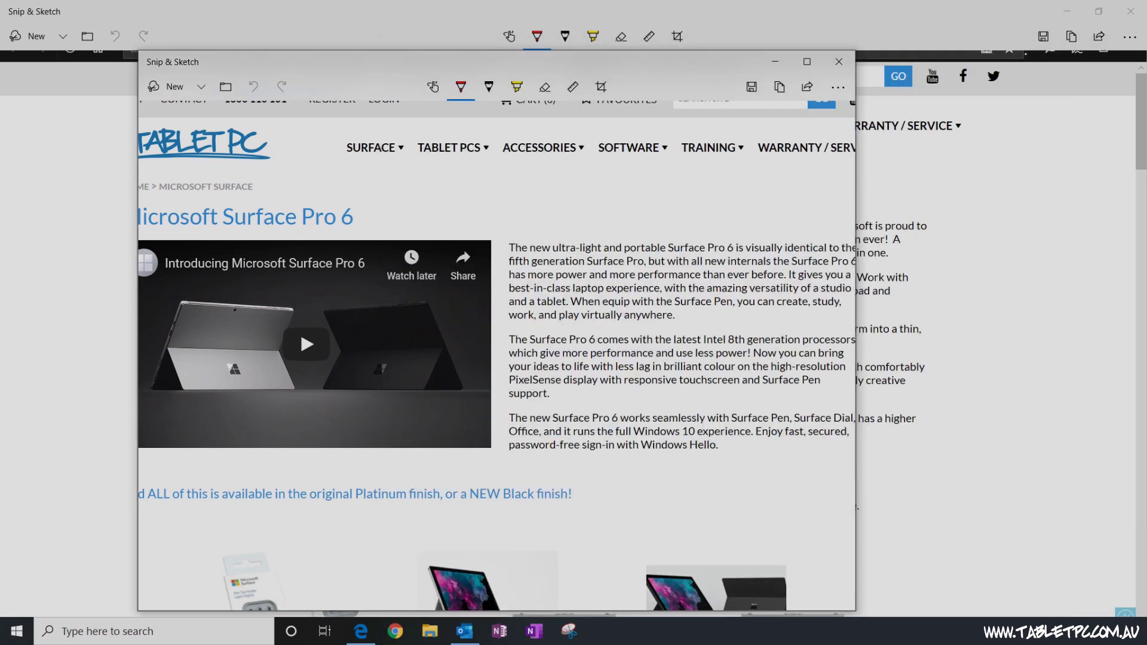
pyautogui.click(856, 305)
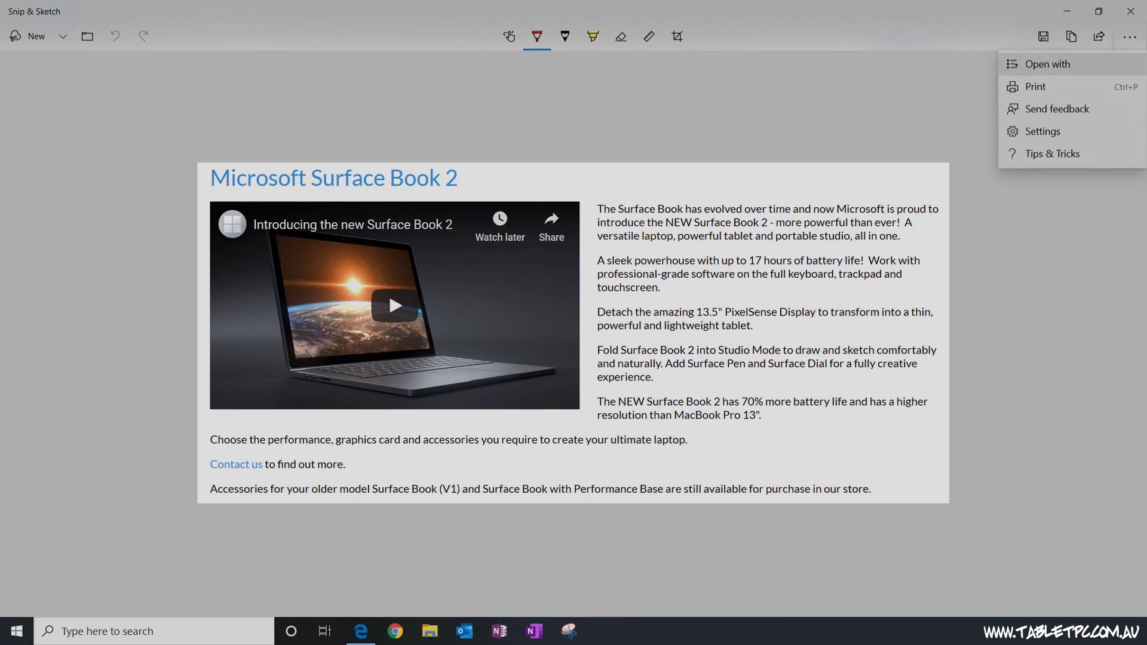
# Step: Turn on a light blue snip outline in Snip & Sketch settings and make it slightly thicker
pyautogui.click(1042, 131)
pyautogui.click(32, 292)
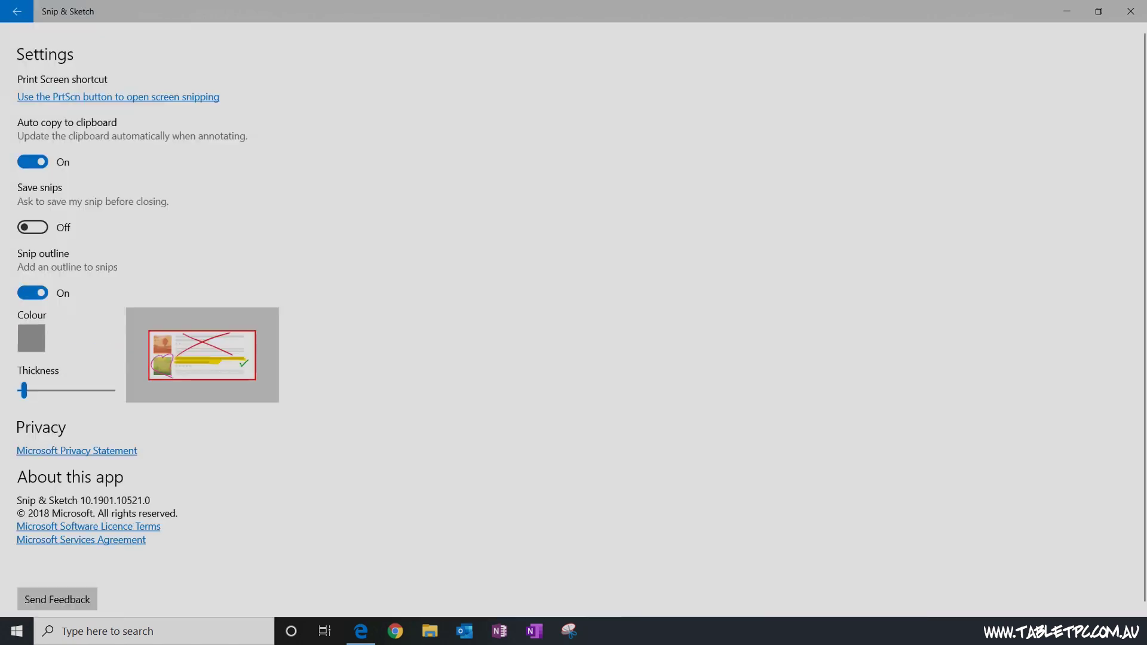
pyautogui.click(31, 338)
pyautogui.click(162, 166)
pyautogui.moveTo(162, 166); pyautogui.dragTo(156, 207)
pyautogui.press('Escape')
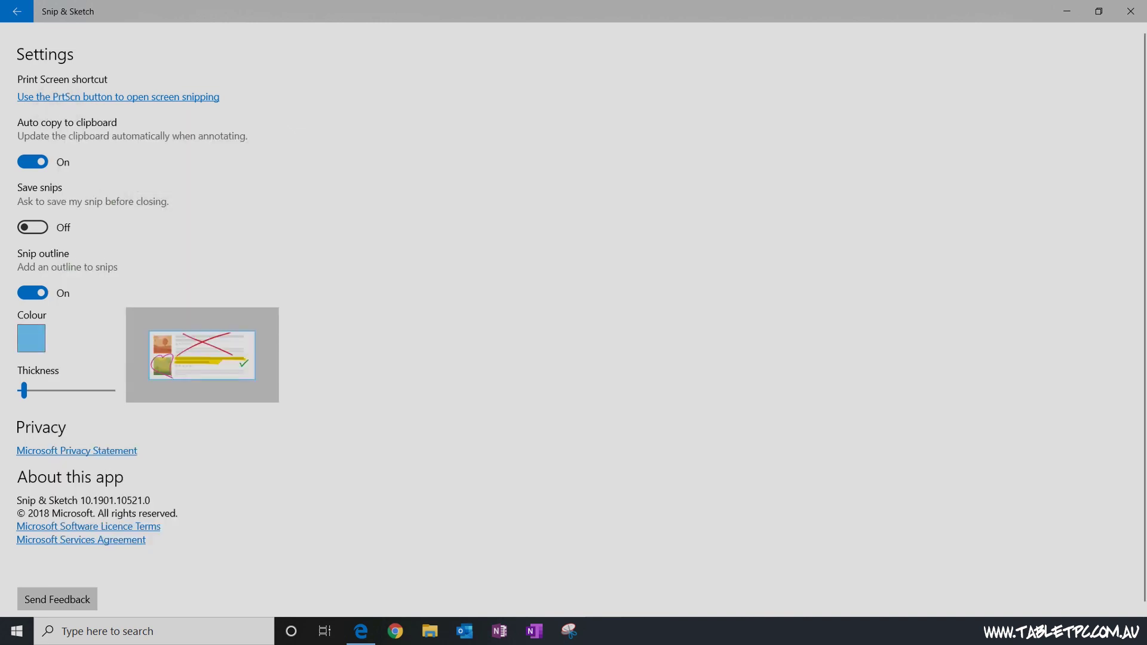
pyautogui.moveTo(24, 391)
pyautogui.mouseDown()
pyautogui.moveTo(104, 391)
pyautogui.moveTo(27, 391)
pyautogui.mouseUp()
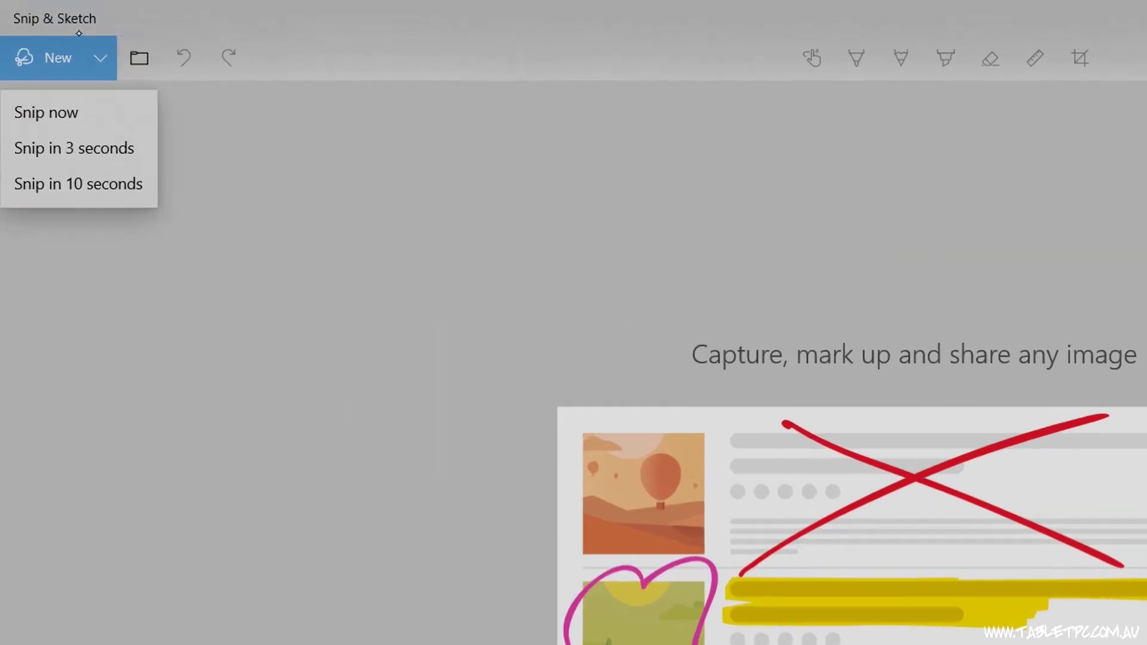
# Step: Start a 10-second delayed snip and open the 13.5" model's device choices on the page before capture
pyautogui.press('Down')
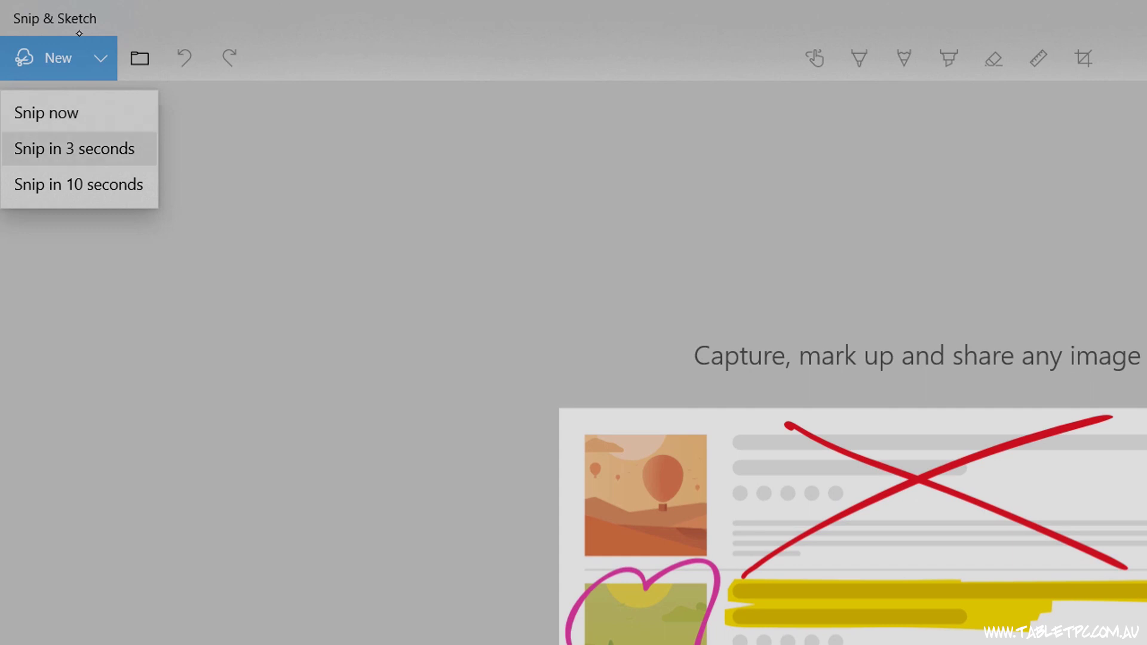
pyautogui.press('Down')
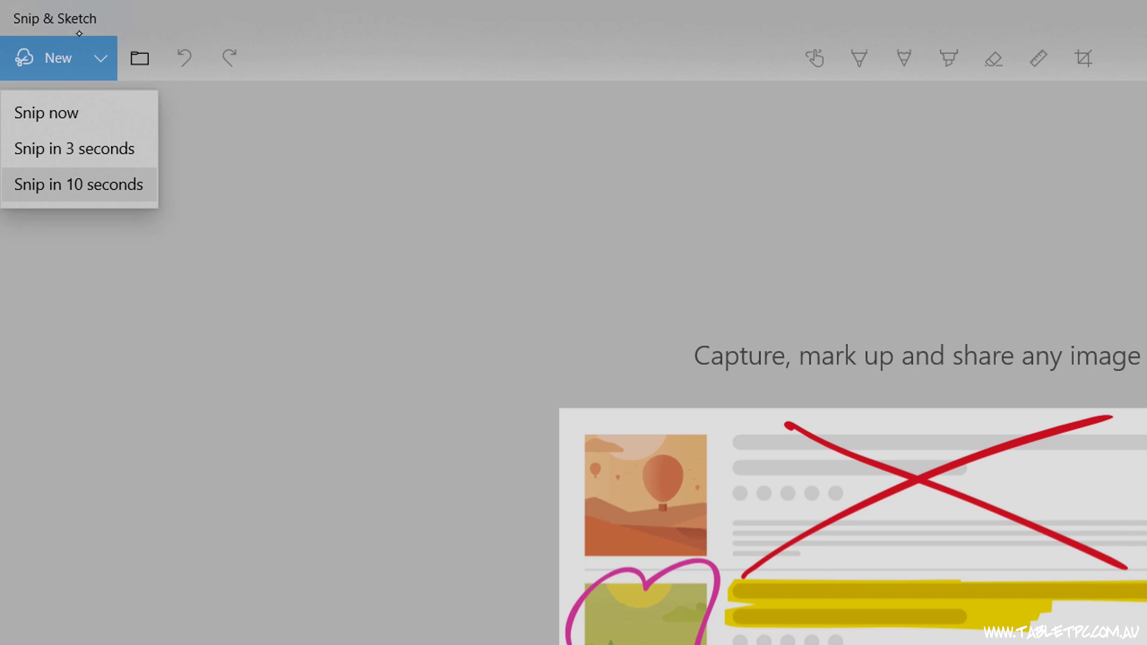
pyautogui.press('Return')
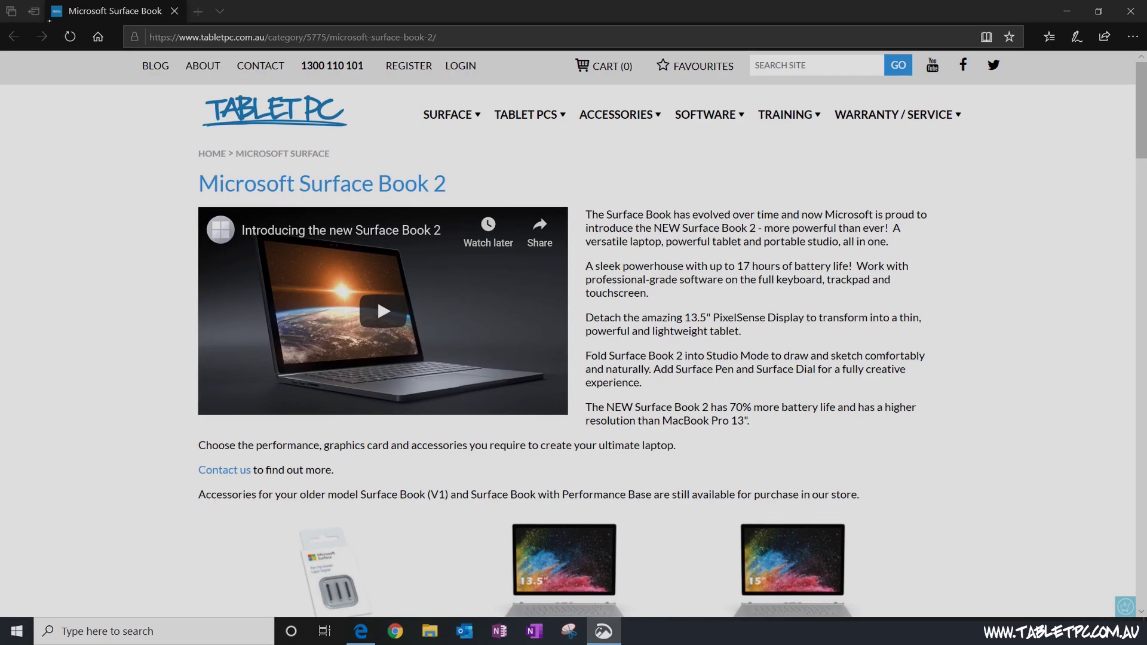
pyautogui.scroll(-5, 574, 335)
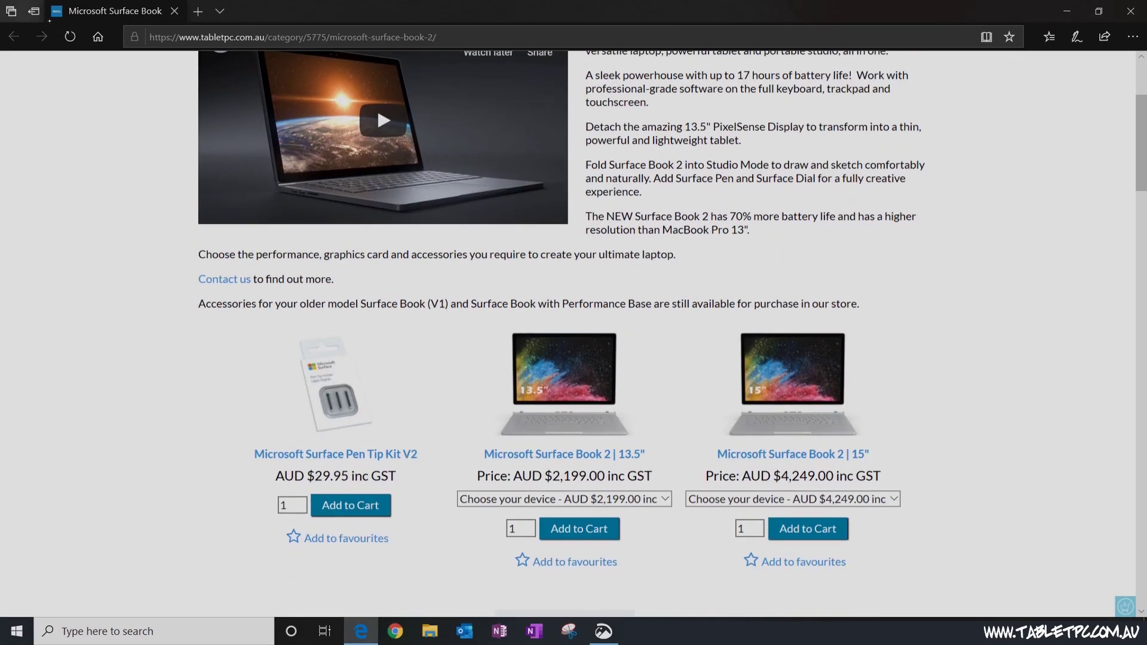
pyautogui.scroll(-2, 573, 334)
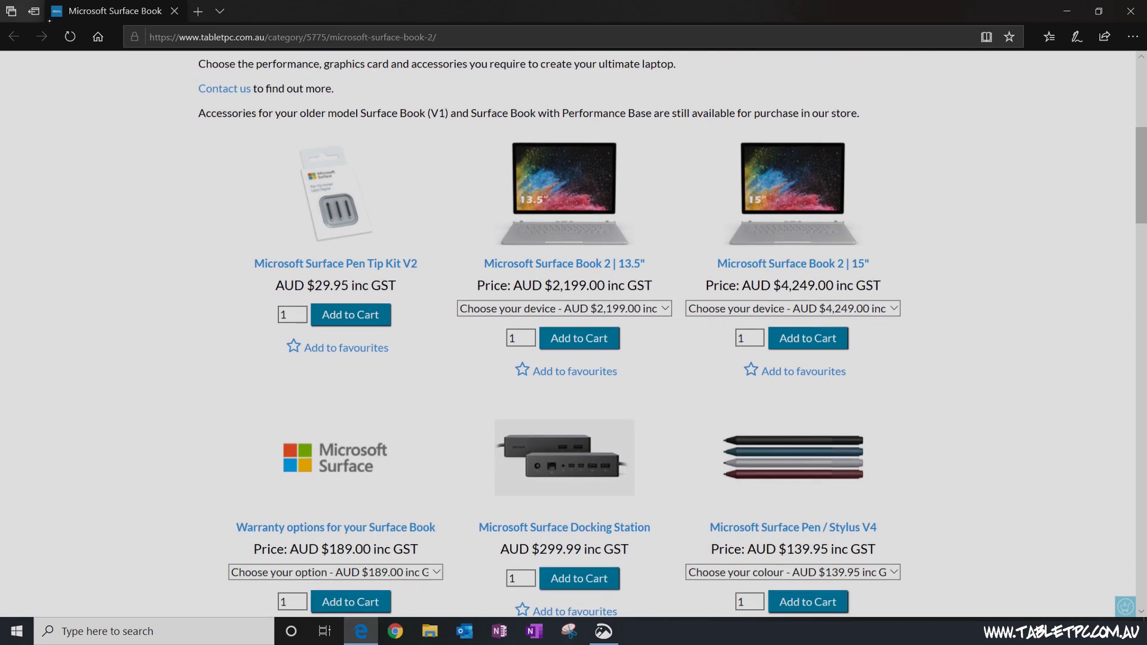
pyautogui.click(669, 309)
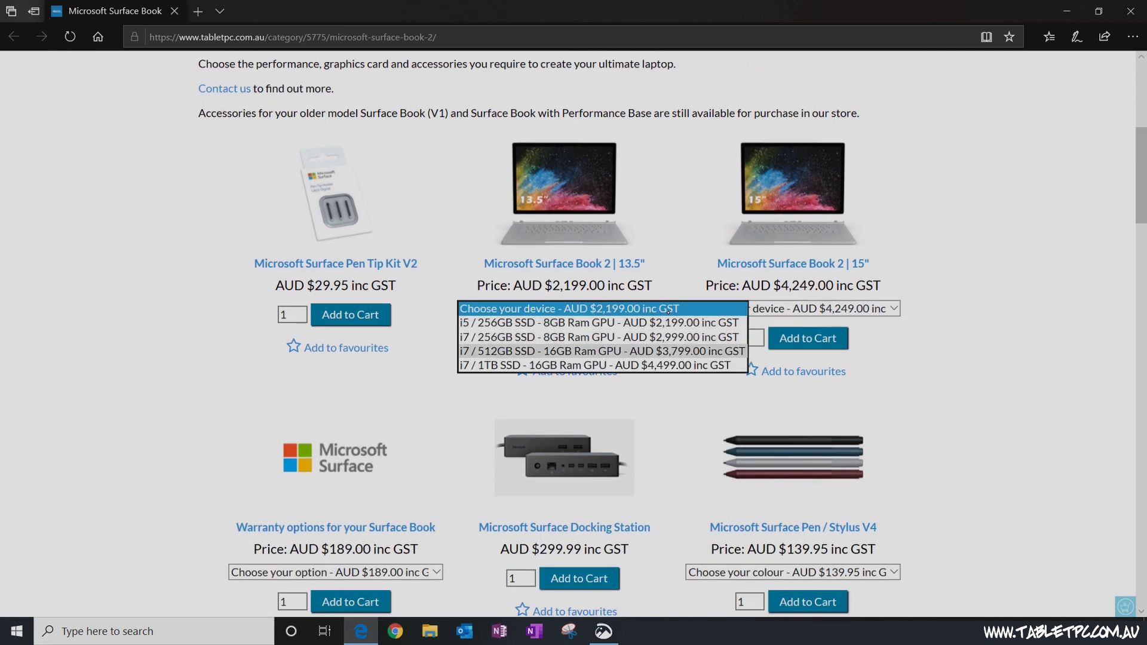
pyautogui.press('shift+super+s')
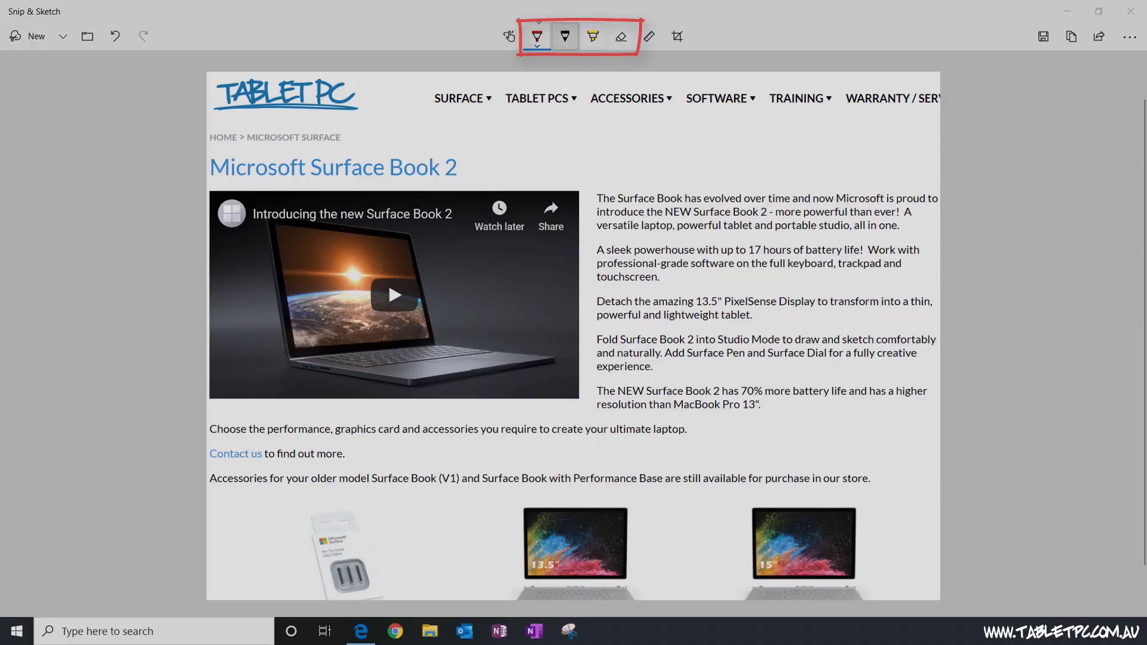
# Step: Highlight the word SOFTWARE in yellow
pyautogui.click(592, 36)
pyautogui.click(592, 36)
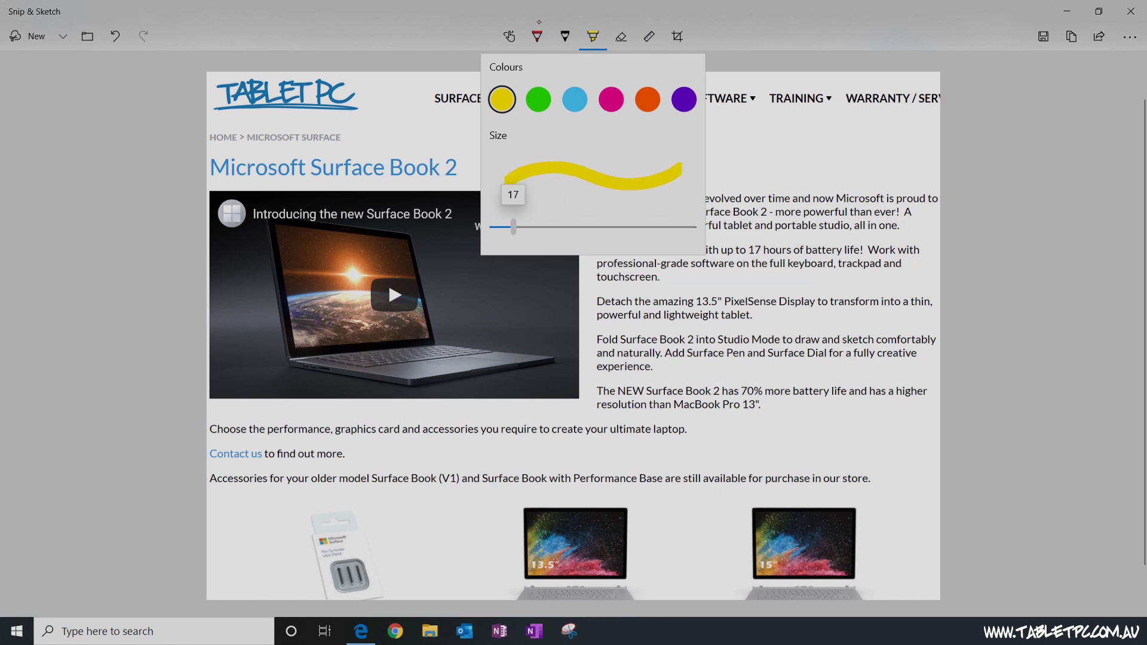
pyautogui.press('Escape')
pyautogui.moveTo(686, 99); pyautogui.dragTo(747, 101)
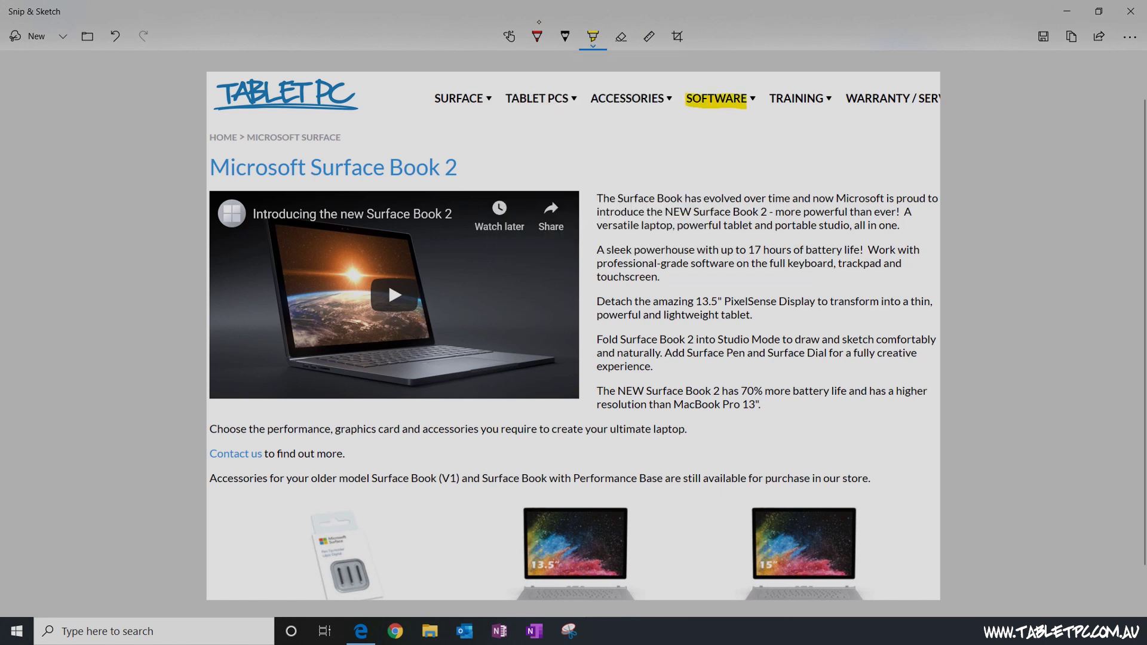
# Step: Draw a red two-headed arrow between the laptop and pen tip kit, and scribble in pencil beside the title
pyautogui.click(537, 35)
pyautogui.moveTo(508, 521); pyautogui.dragTo(388, 518)
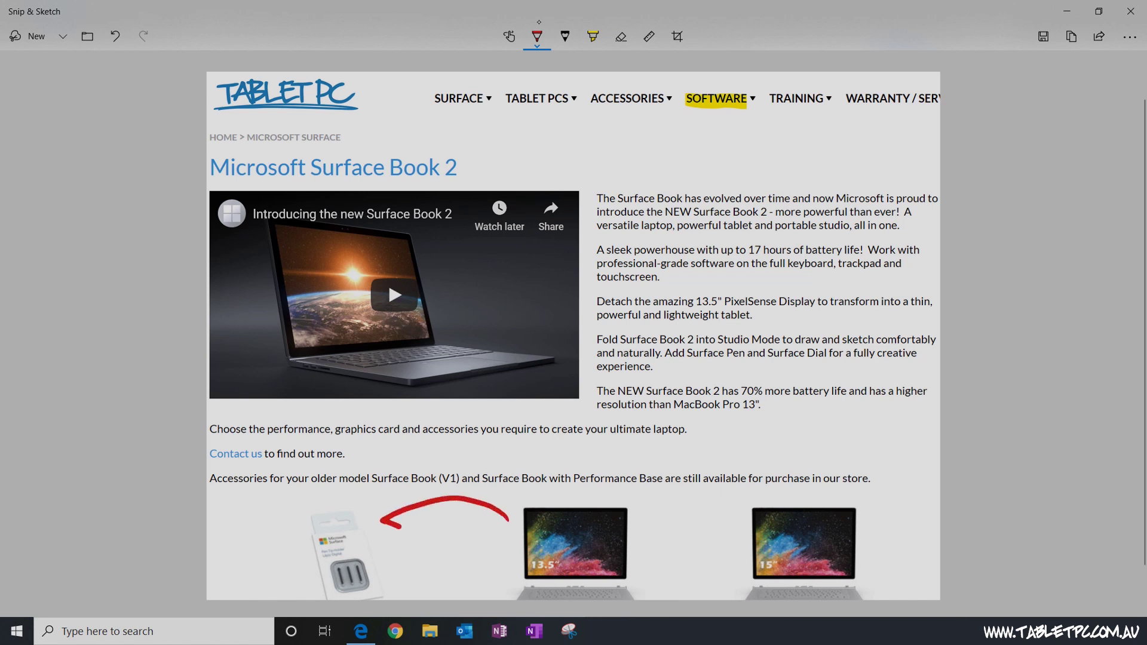
pyautogui.moveTo(478, 516); pyautogui.dragTo(507, 521)
pyautogui.click(565, 37)
pyautogui.moveTo(512, 154); pyautogui.dragTo(633, 161)
# Step: Use the ruler to draw a straight red line under the navigation bar
pyautogui.click(537, 36)
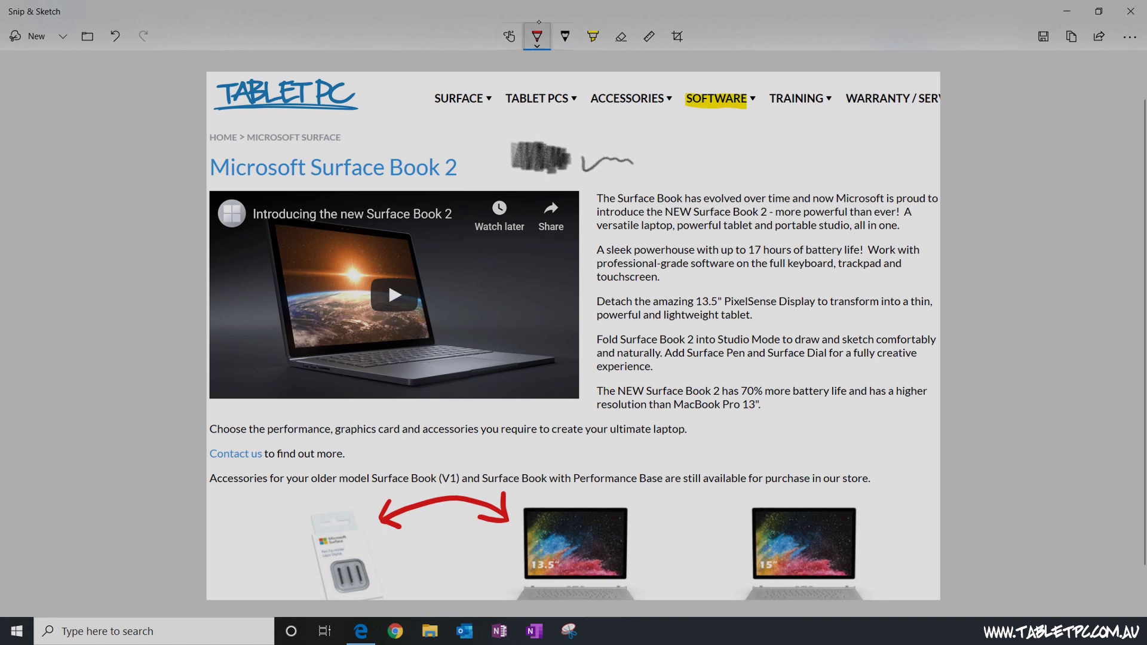
pyautogui.click(649, 36)
pyautogui.moveTo(420, 422); pyautogui.dragTo(506, 167)
pyautogui.moveTo(558, 123); pyautogui.dragTo(923, 124)
# Step: Swap the ruler for the protractor and move it to the lower right of the page
pyautogui.click(648, 46)
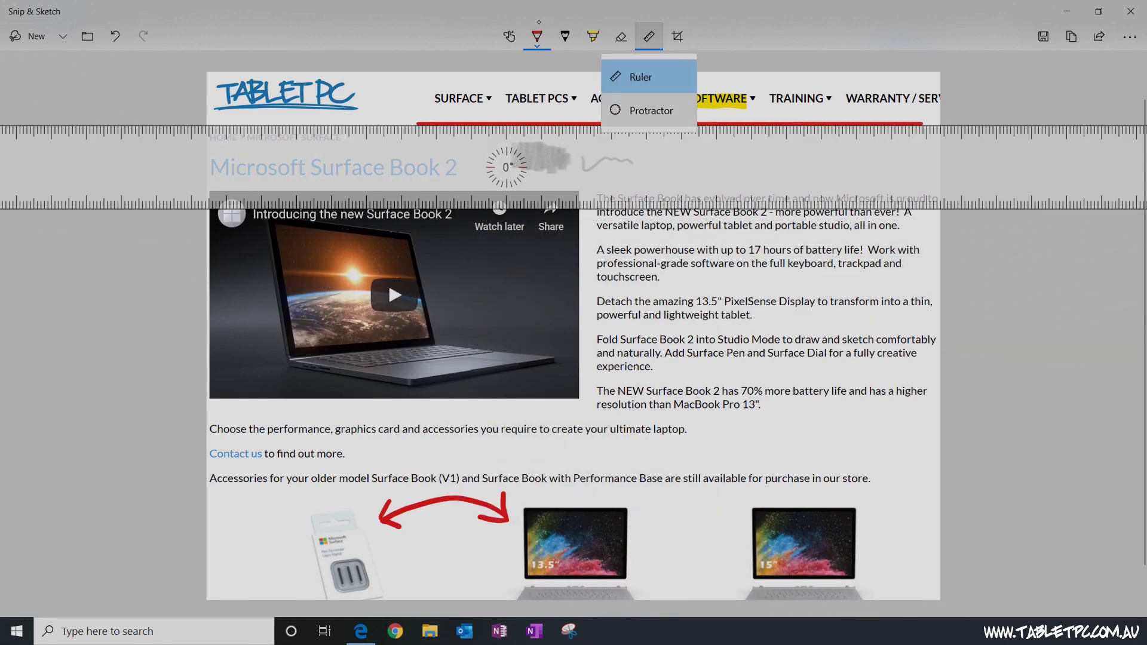
pyautogui.click(651, 114)
pyautogui.moveTo(393, 319); pyautogui.dragTo(768, 512)
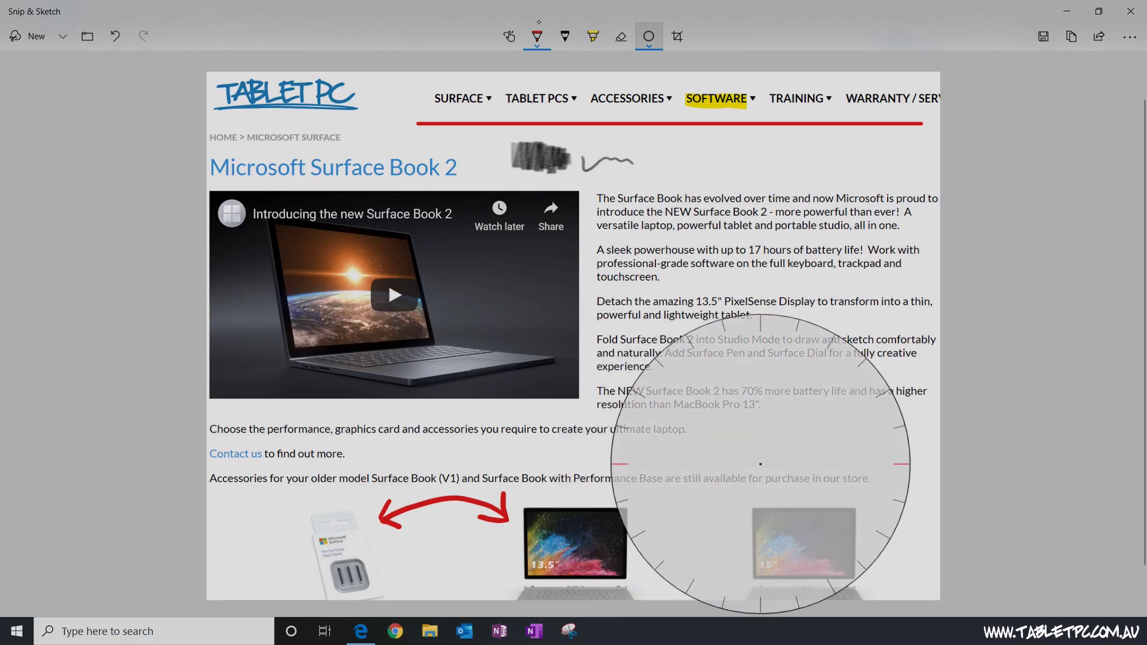